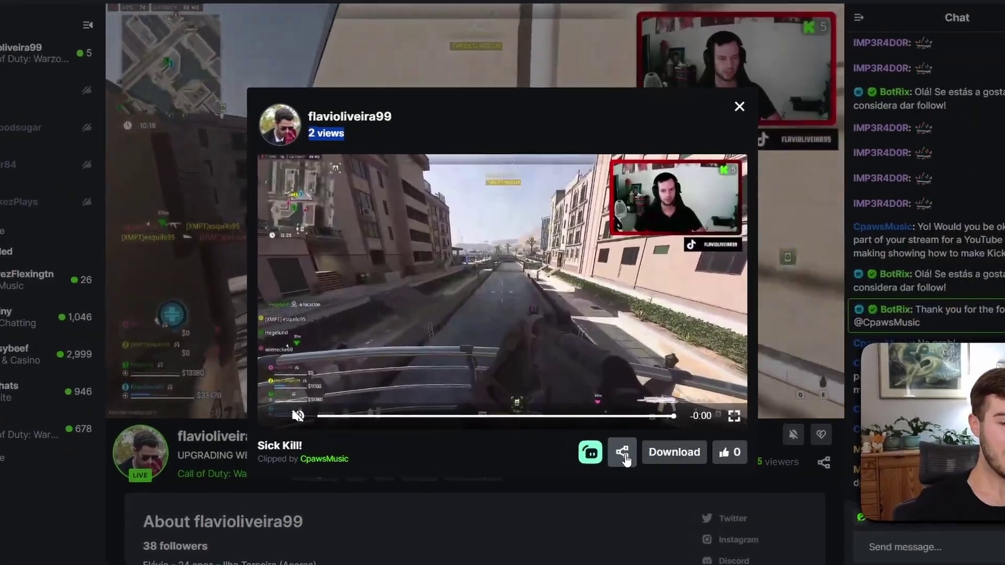
Open the sharing options for the Sick Kill! clip
click(615, 442)
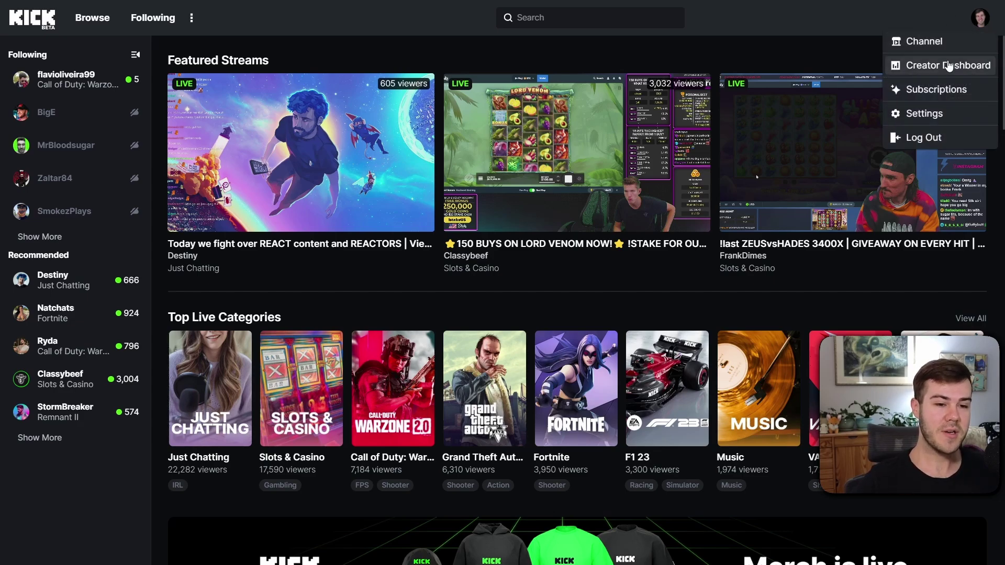
Visit the Creator Dashboard, then highlight the YouTube permission request in the Warzone stream's chat
click(948, 66)
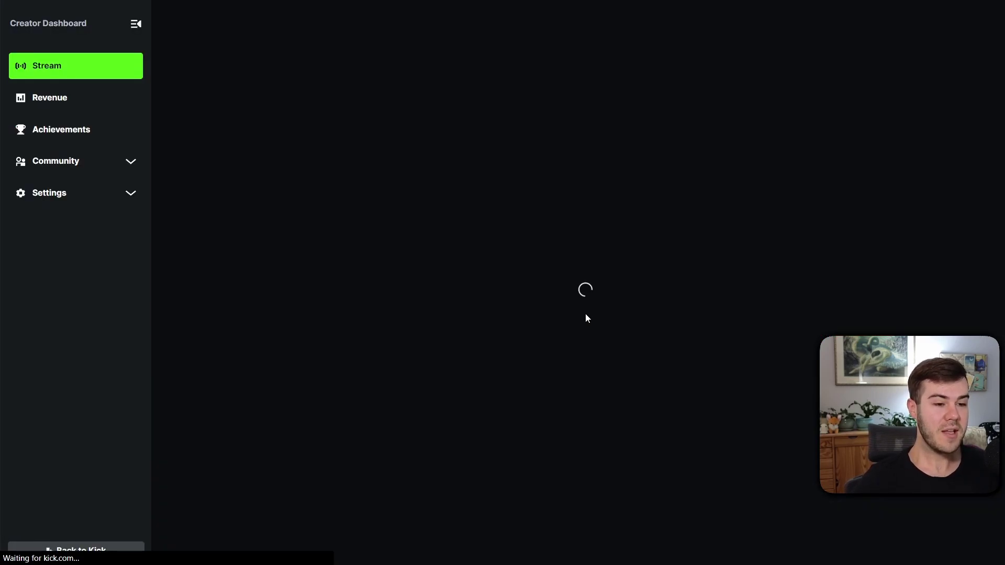
scroll(311, 481, down, 10)
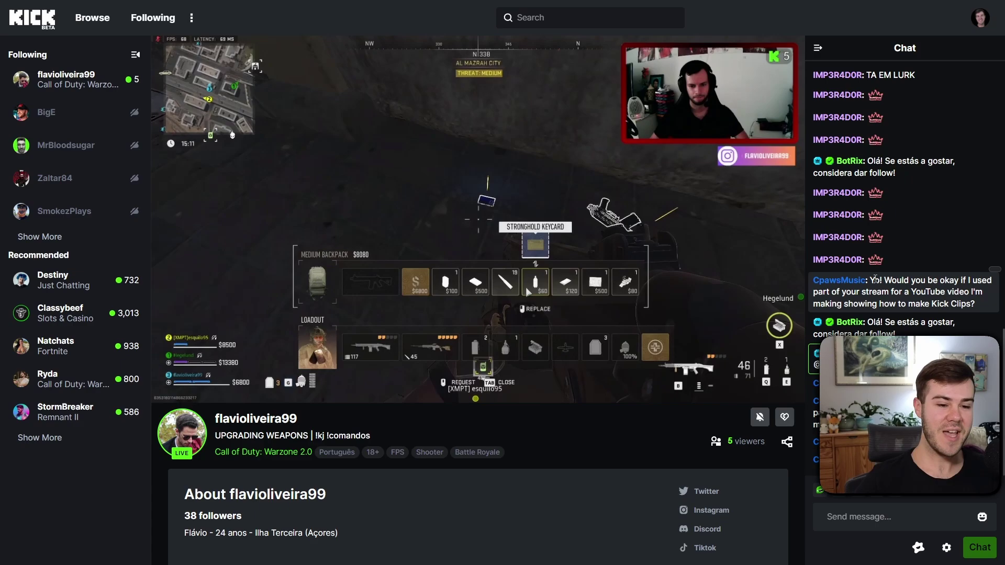
drag(875, 280, 977, 304)
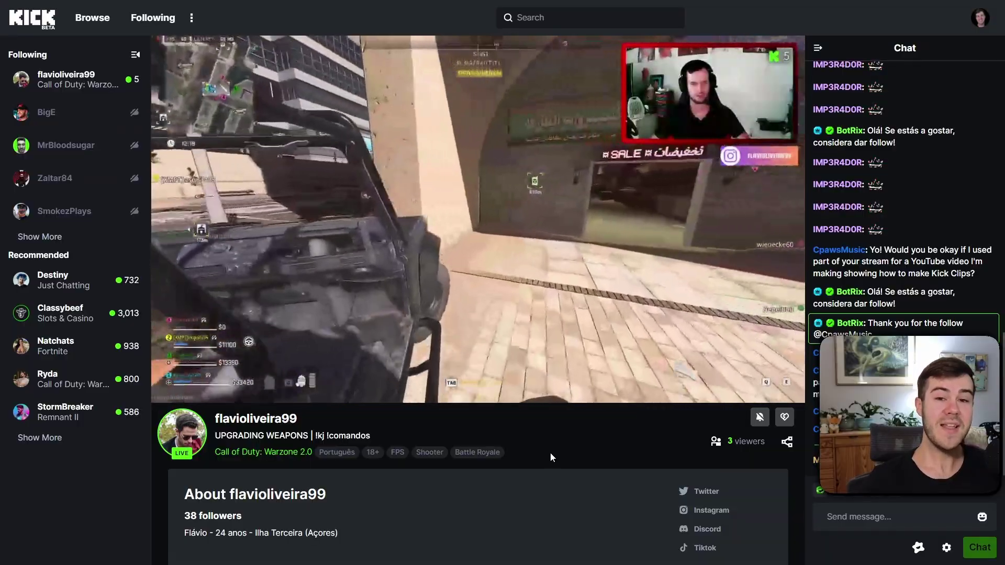
Start a new clip of the live Warzone stream and pause the player
mouse_move(536, 287)
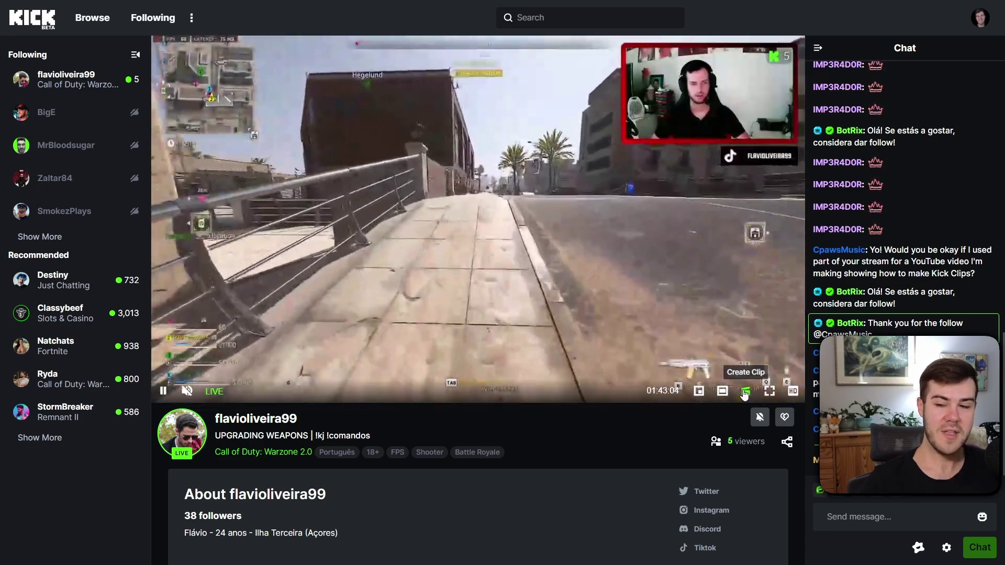
click(745, 392)
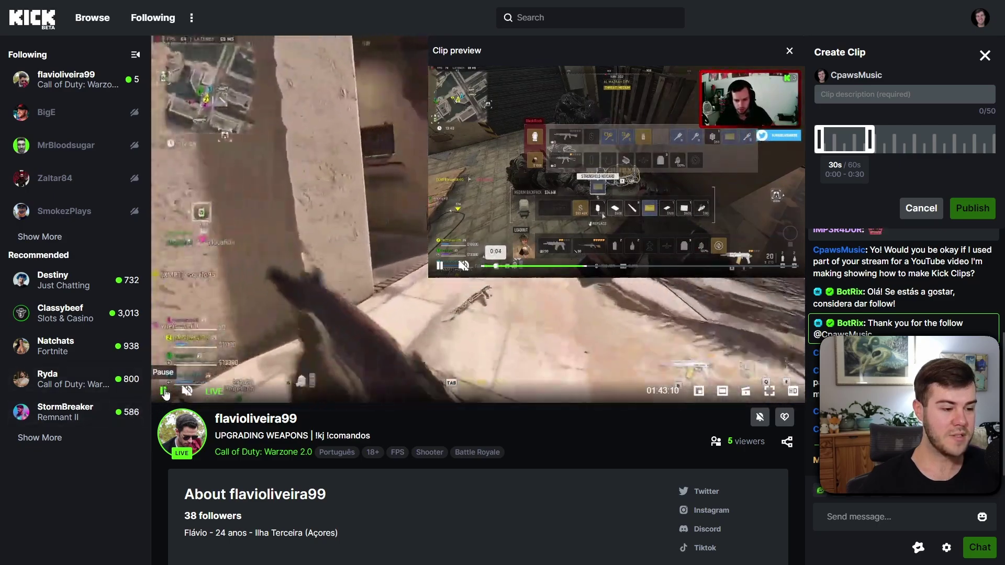
click(165, 394)
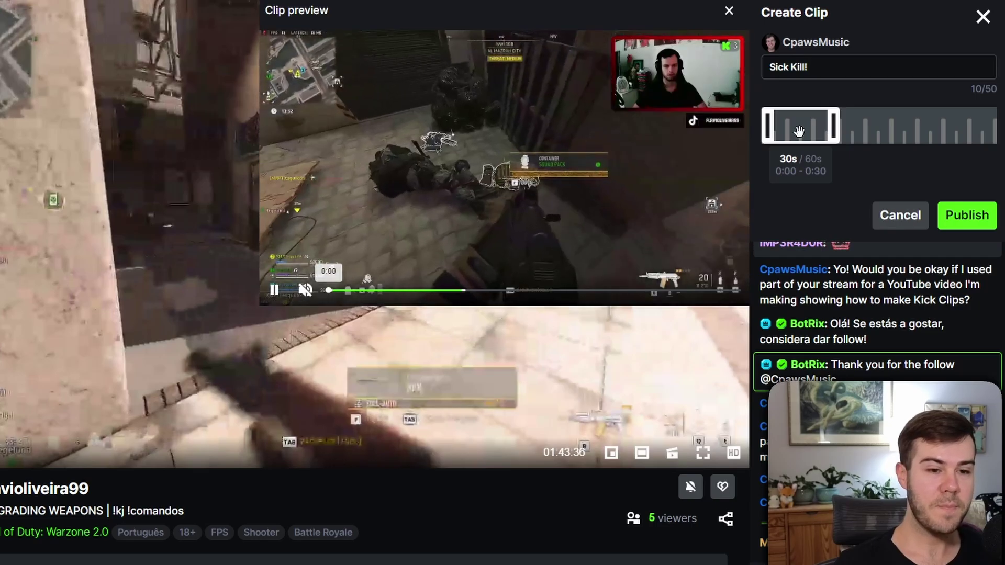
Trim the Sick Kill! clip to 15 seconds spanning 1:09–1:24 and preview it
drag(863, 130, 922, 130)
drag(895, 130, 961, 137)
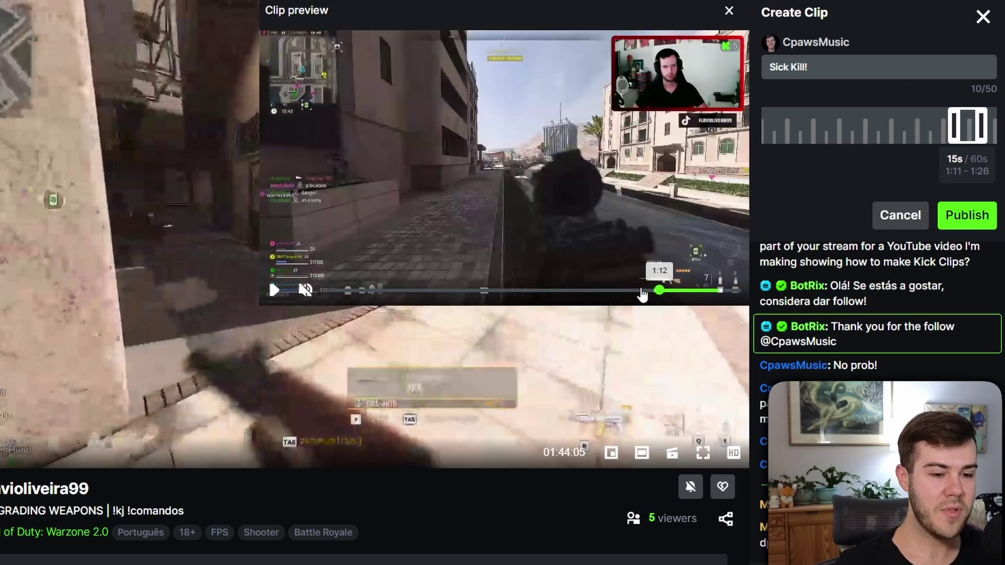
click(642, 291)
drag(966, 125, 961, 127)
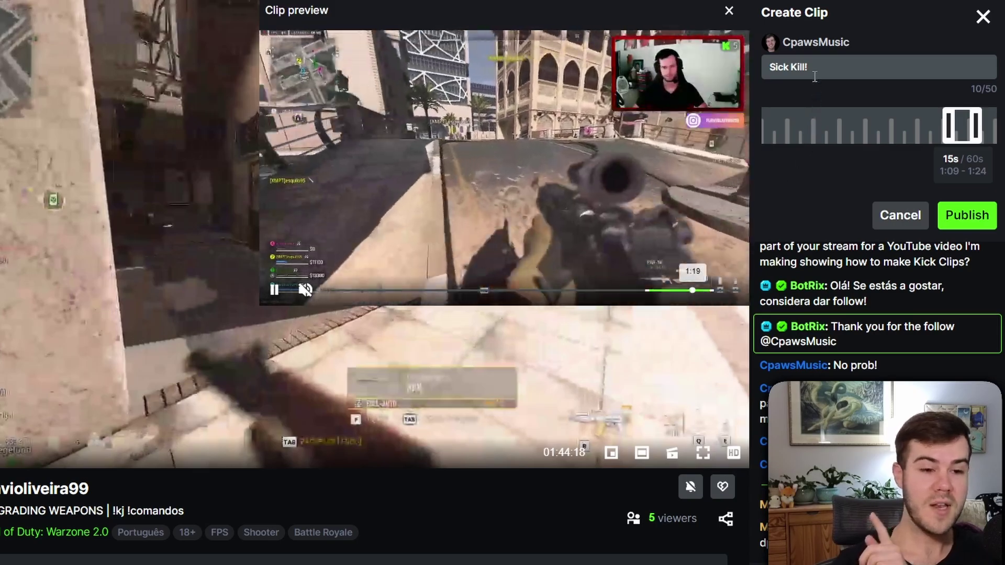
Publish the Sick Kill! clip, watch it and check its views, then return to the stream
click(977, 222)
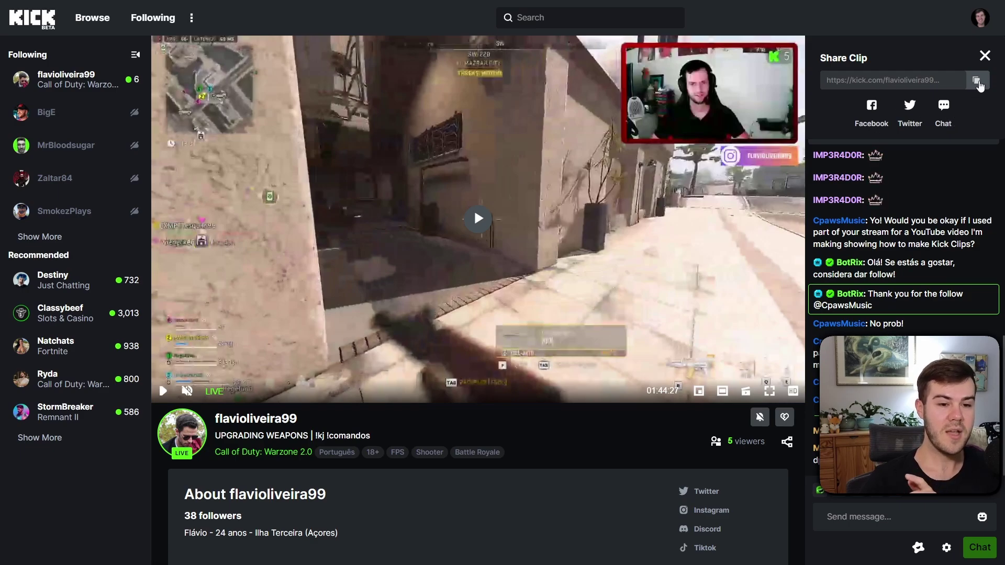
click(941, 103)
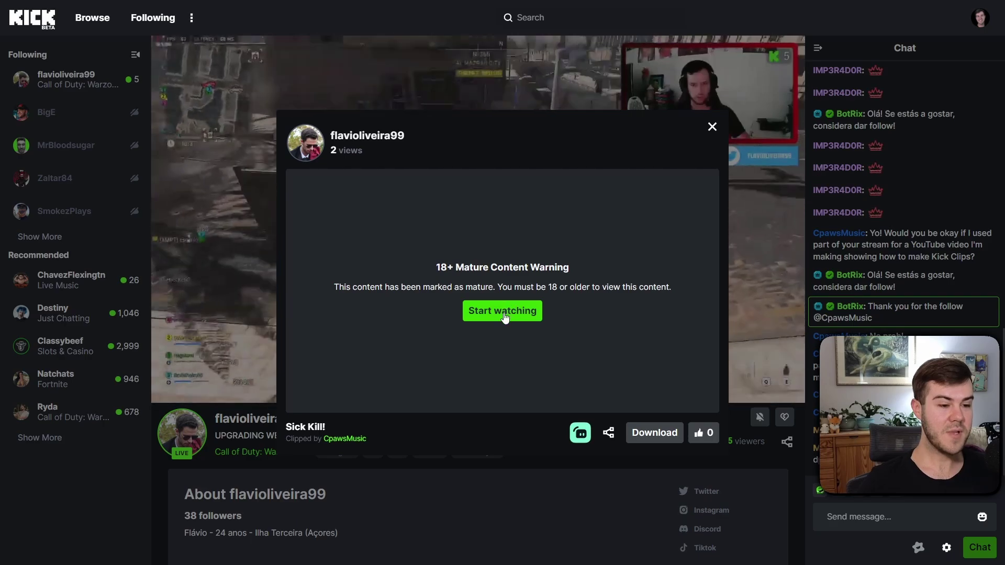
click(503, 313)
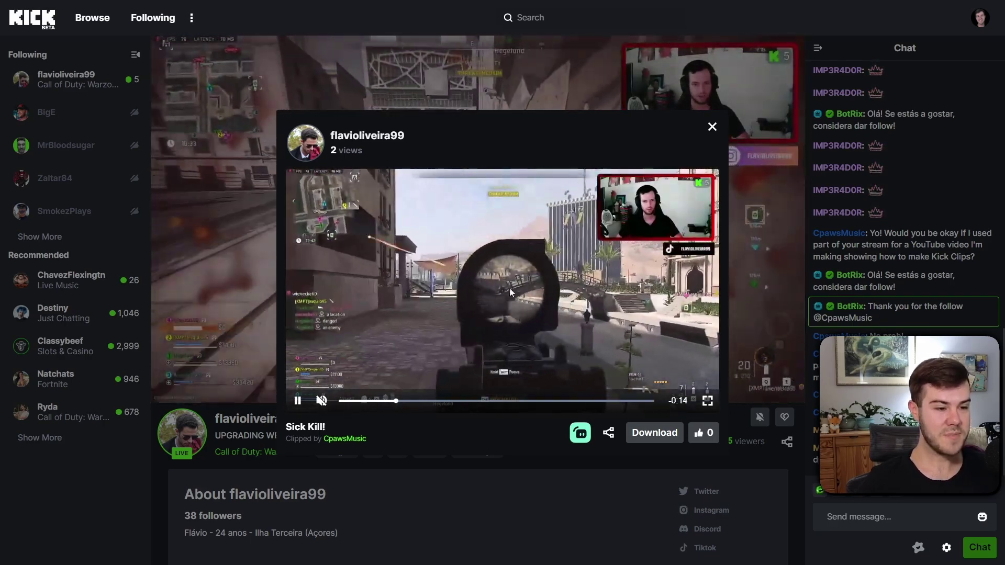
drag(331, 150, 364, 152)
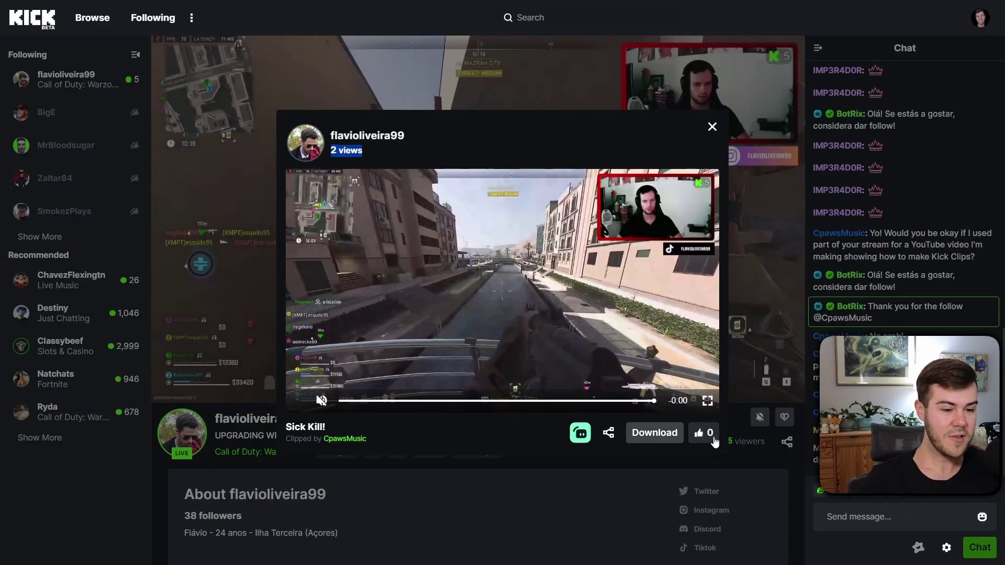
click(609, 433)
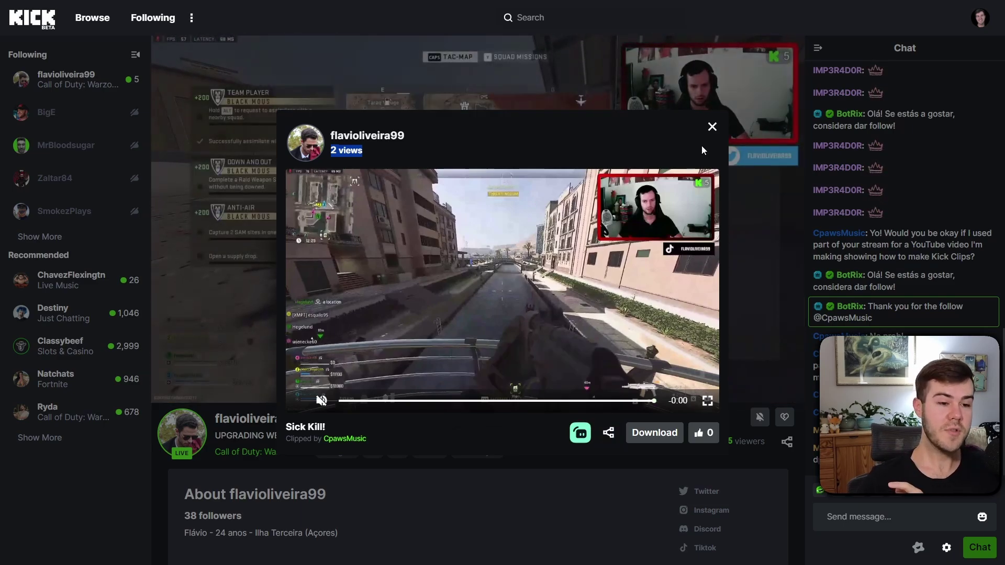
click(714, 130)
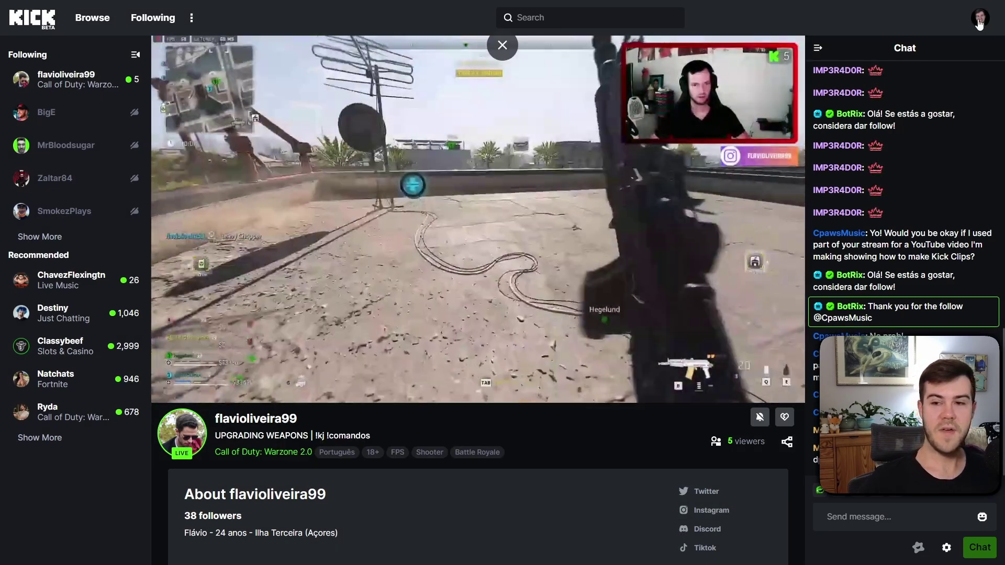
Go to your CpawsMusic channel and play its most recent past broadcast
click(979, 24)
click(919, 39)
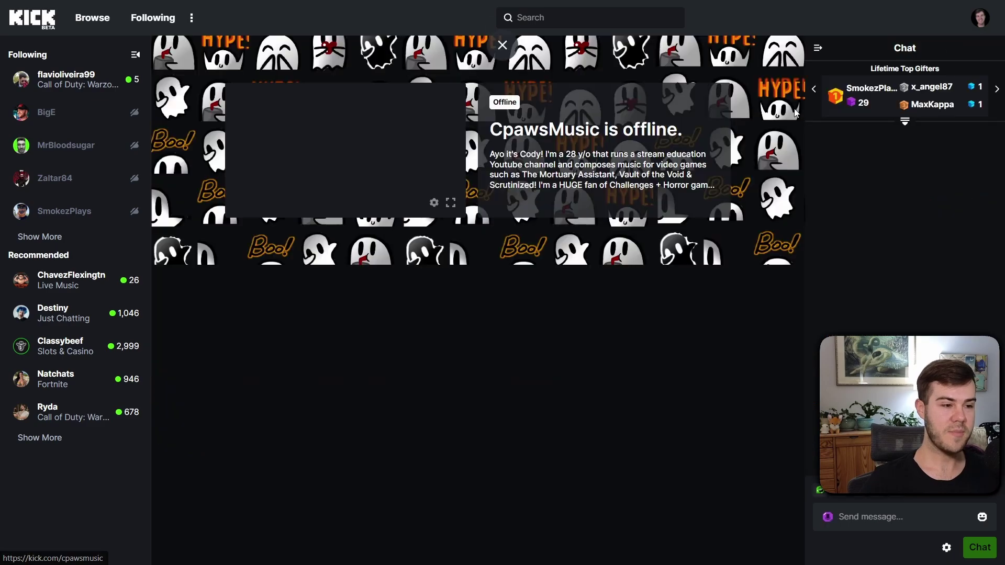
click(231, 474)
scroll(359, 305, down, 4)
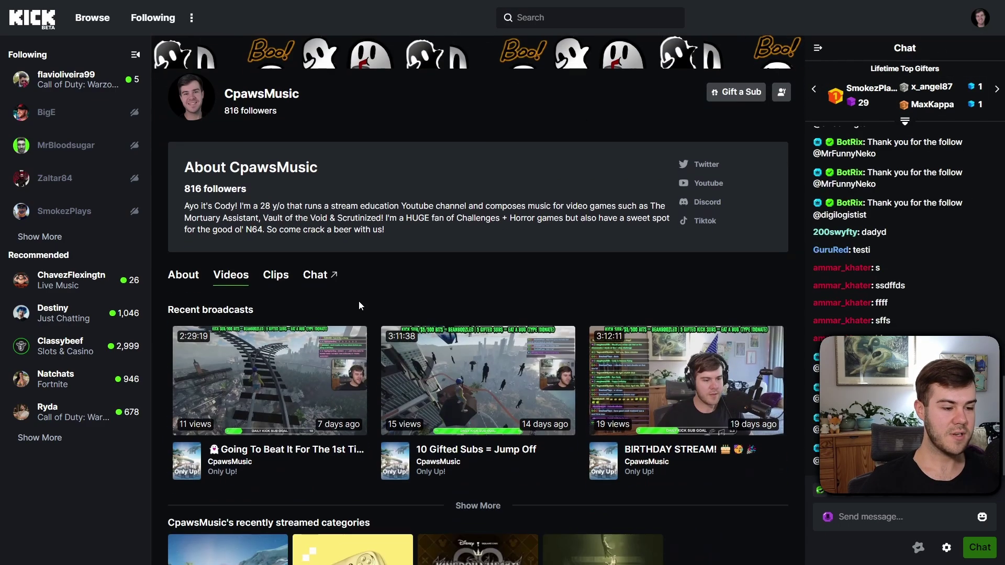
click(282, 401)
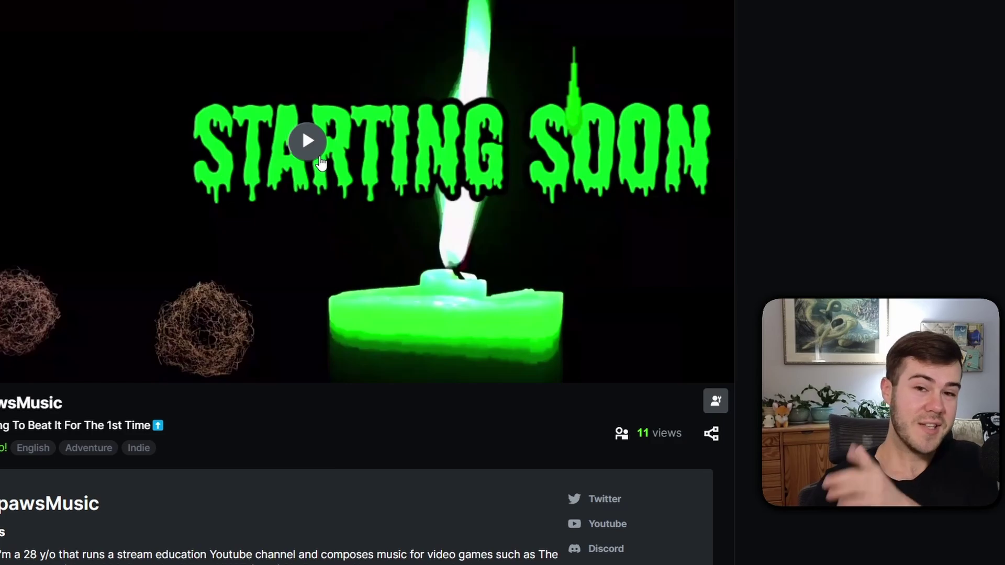
click(321, 163)
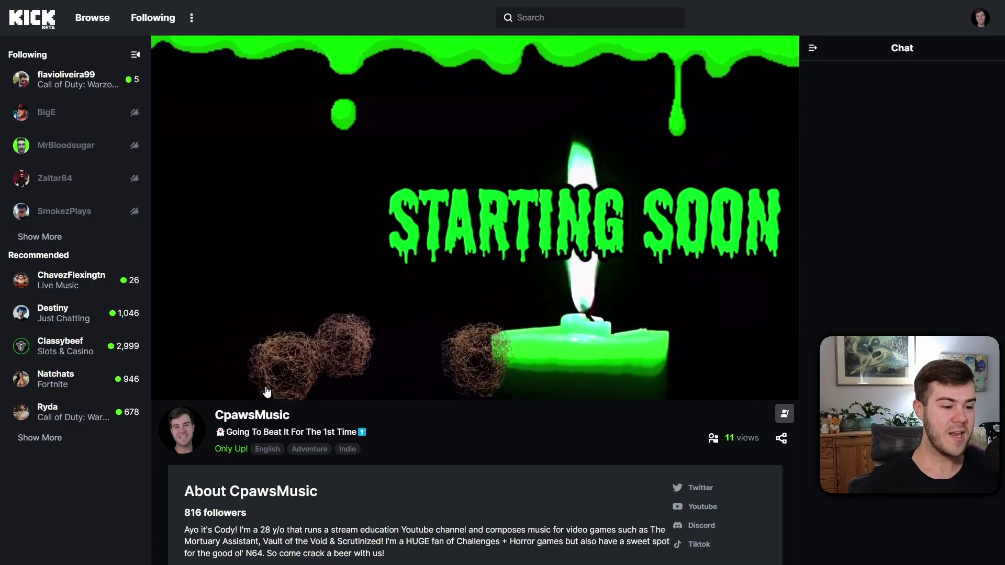
Seek the broadcast to about 1:27:23, at the dark-room wedding-picture scene
click(265, 388)
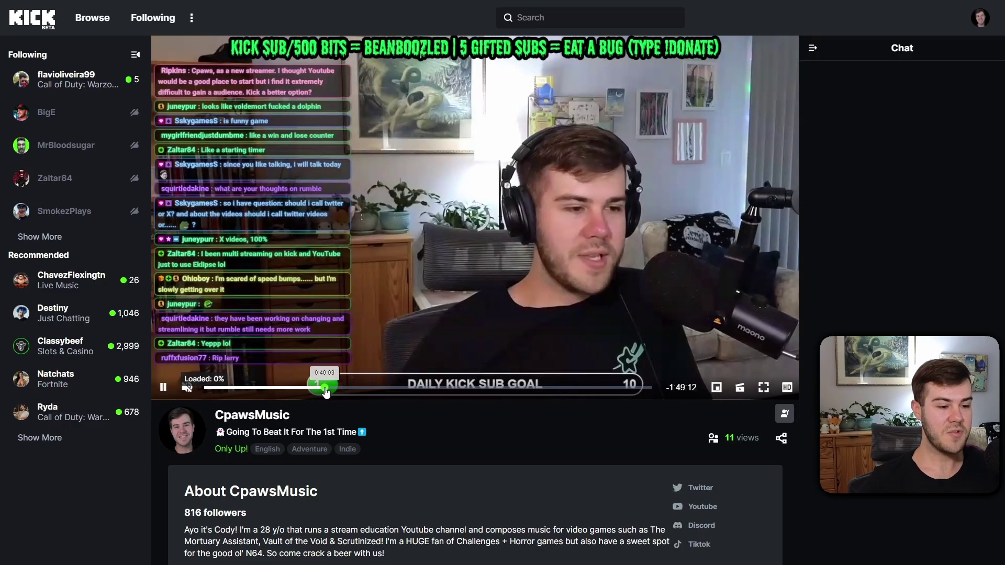
click(469, 389)
click(522, 389)
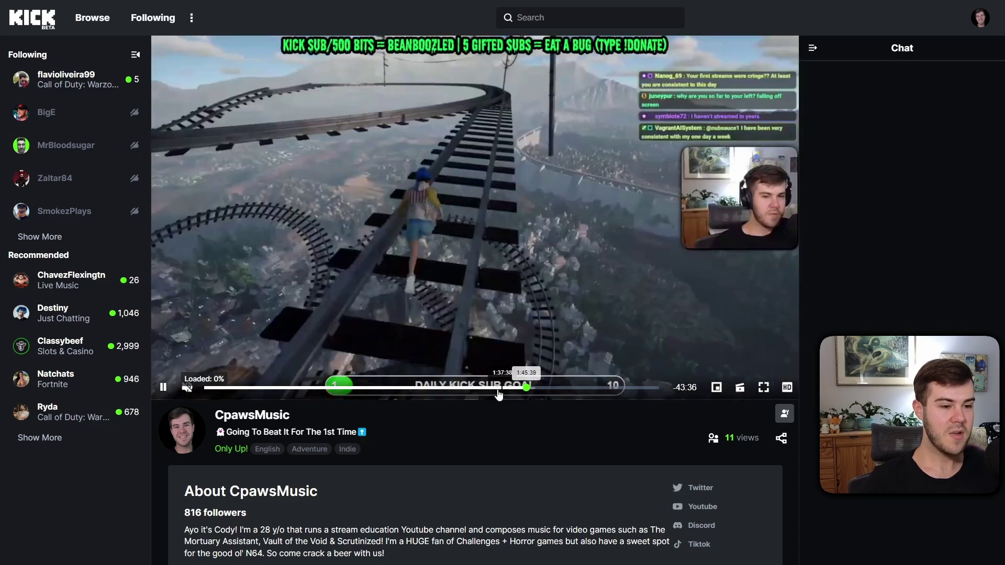
click(447, 388)
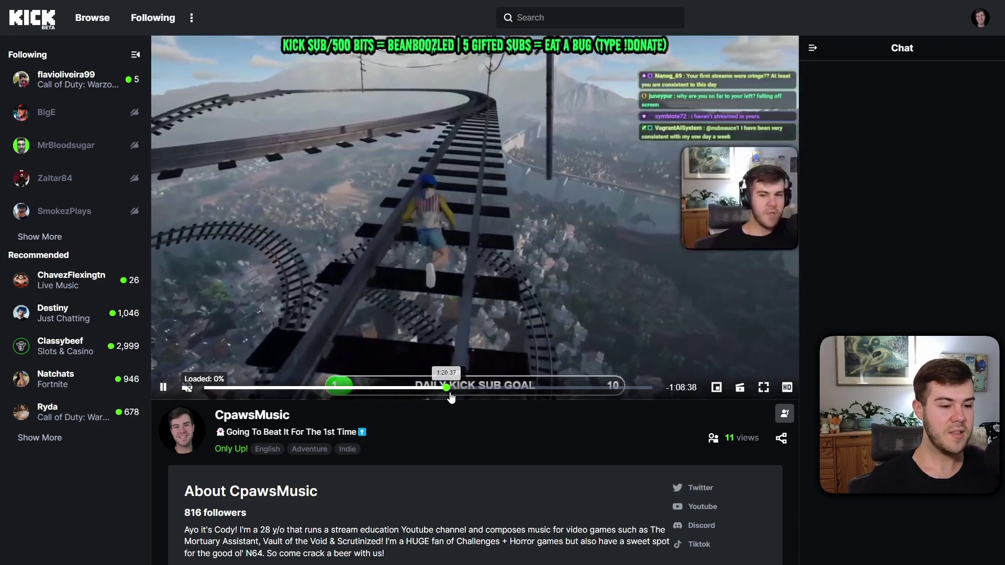
click(467, 388)
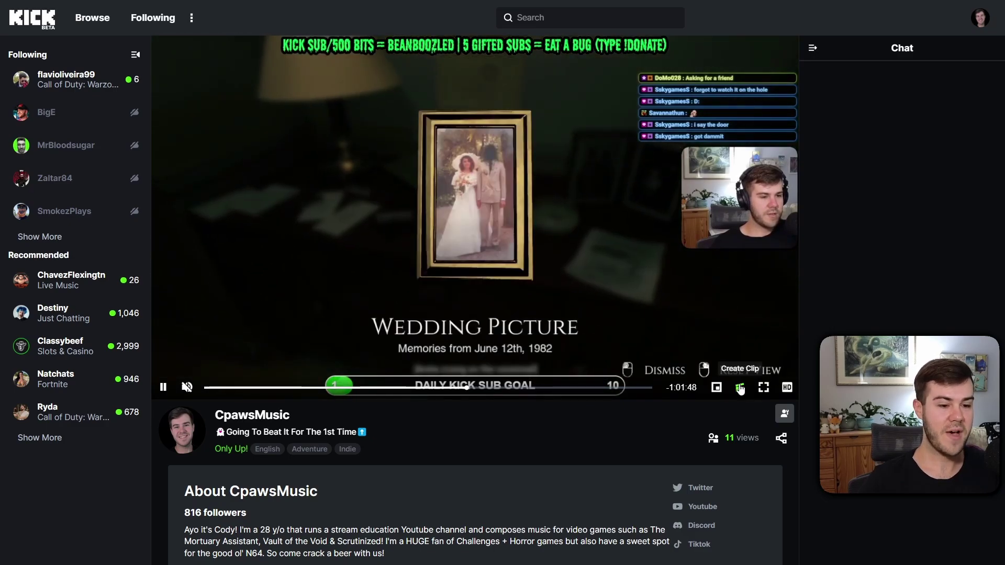
Clip 0:19–0:39 of the broadcast, describe it as 'testing', and publish it
click(740, 388)
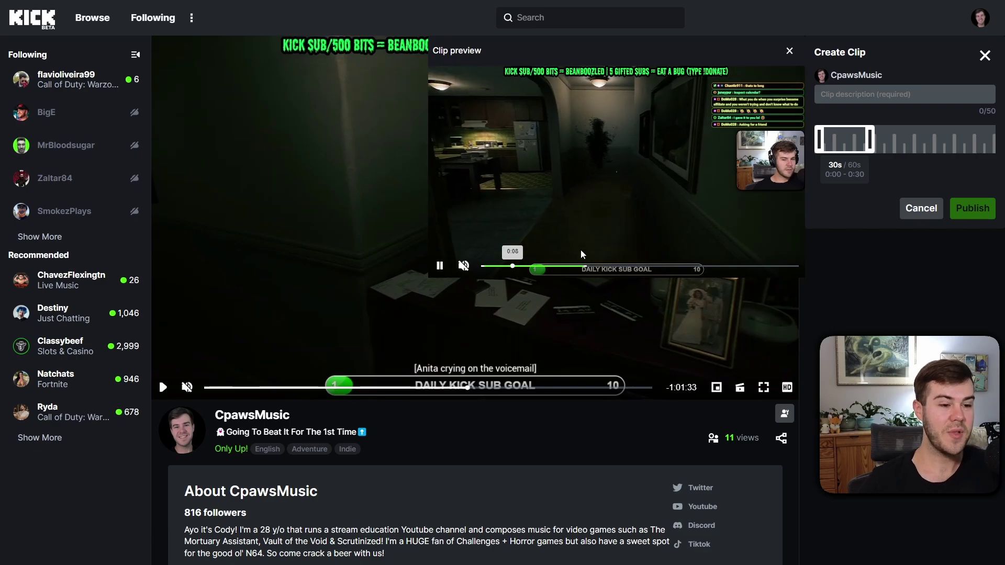
drag(844, 139, 873, 139)
click(869, 101)
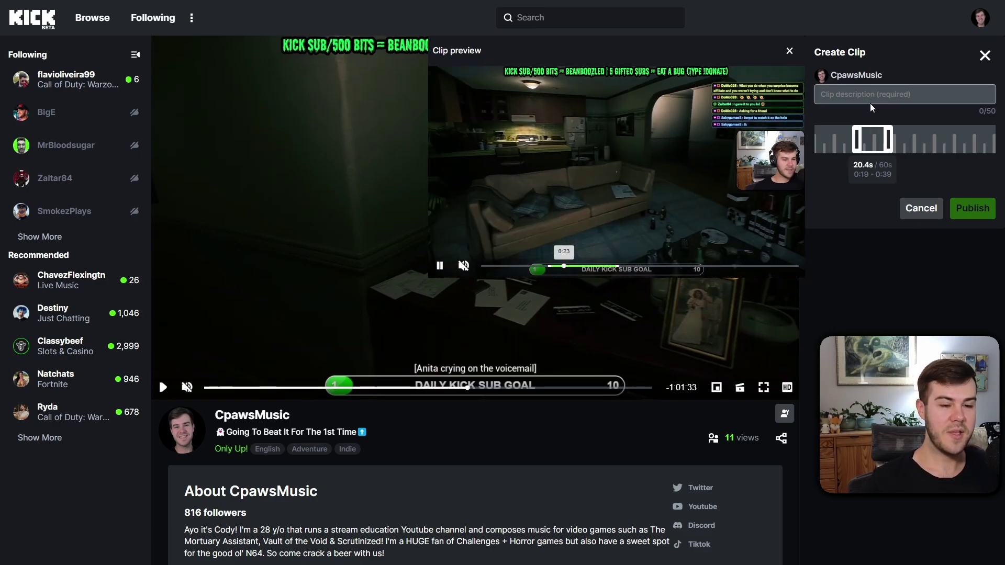
text(testing)
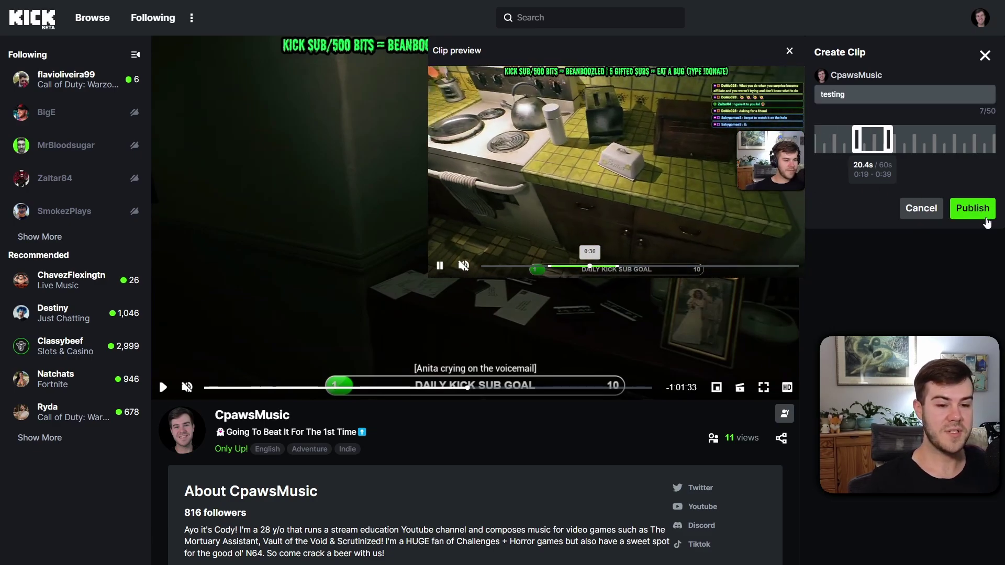
click(975, 209)
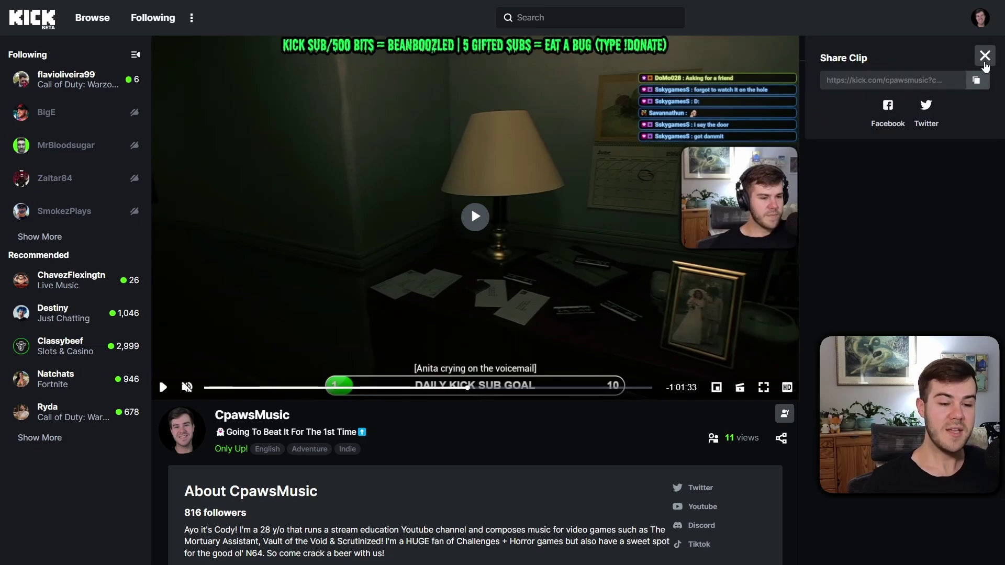
Close the Share Clip panel and scroll around the broadcast page
click(985, 56)
scroll(382, 348, down, 5)
scroll(251, 221, up, 1)
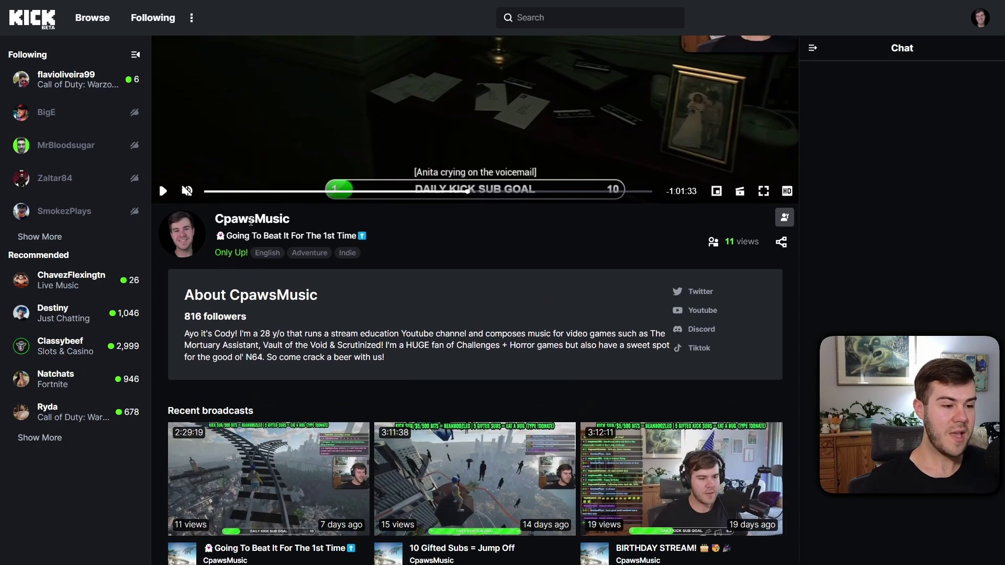
scroll(251, 221, down, 4)
scroll(344, 261, up, 5)
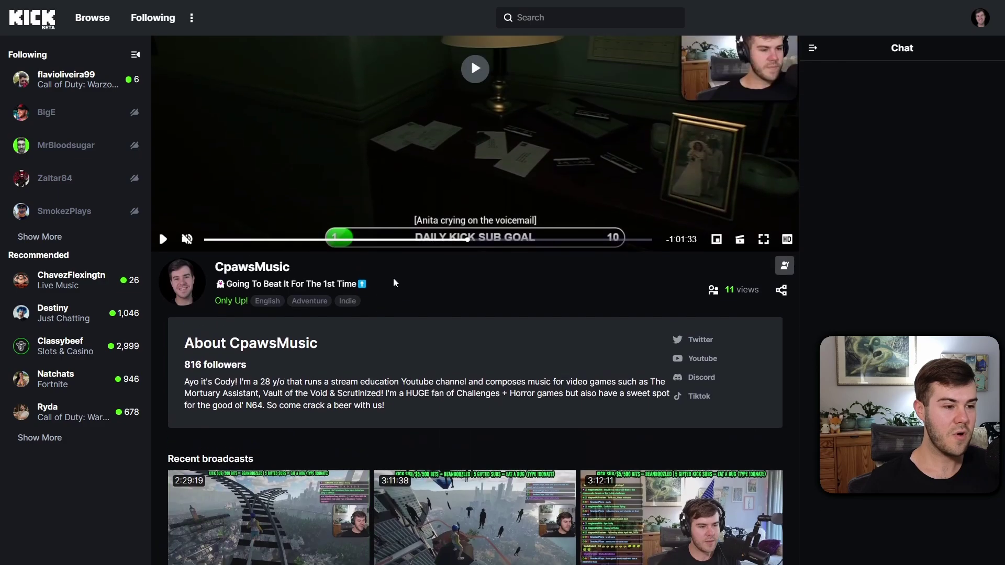
scroll(395, 283, up, 3)
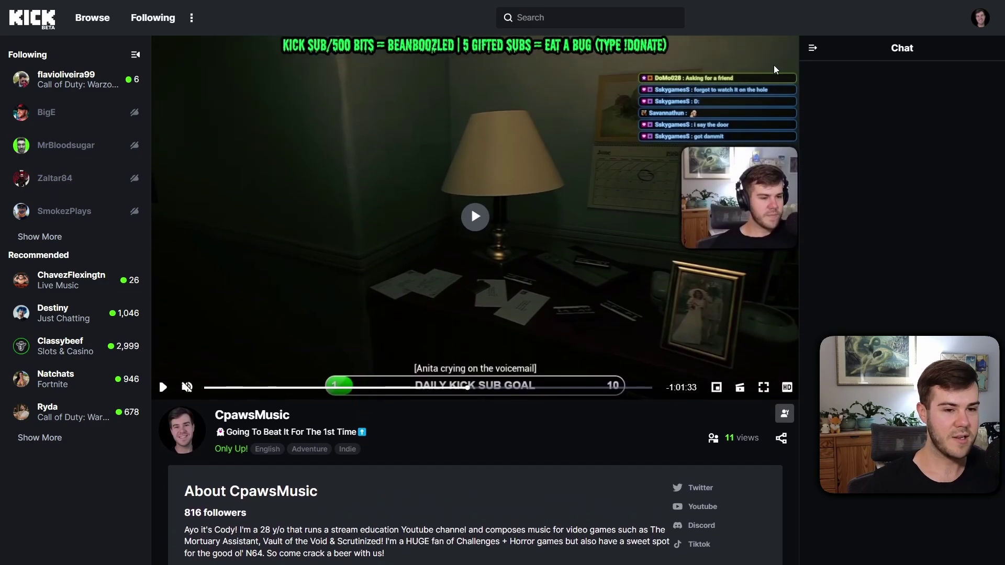
Open the CpawsMusic channel's Clips tab and check the clip time-range filter choices
click(924, 41)
scroll(397, 290, down, 3)
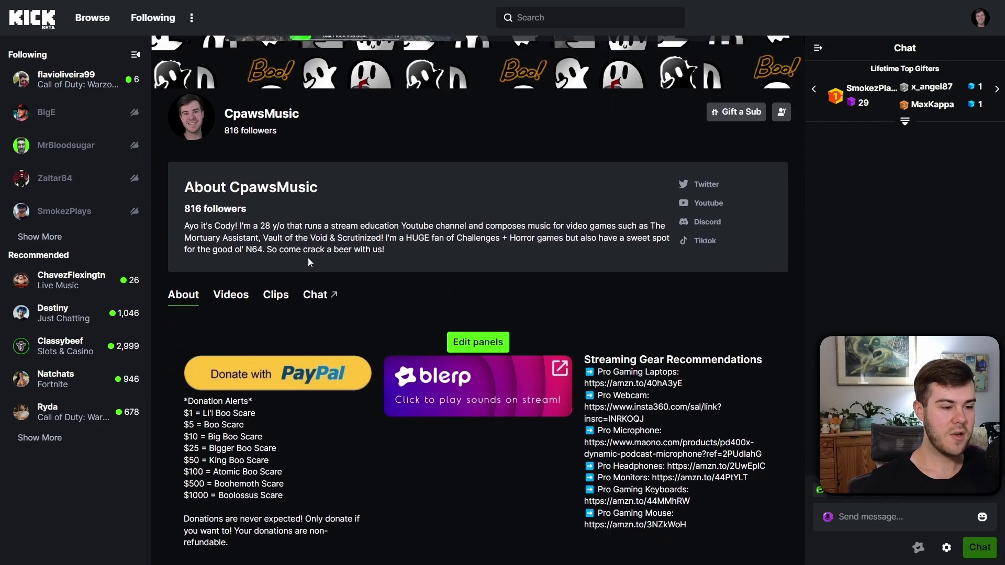
click(274, 296)
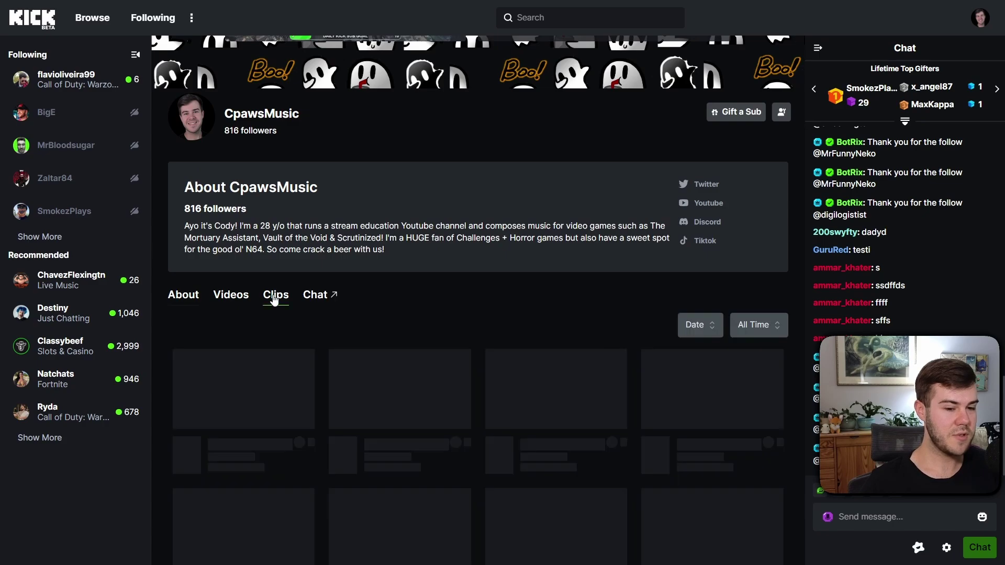
scroll(366, 245, up, 2)
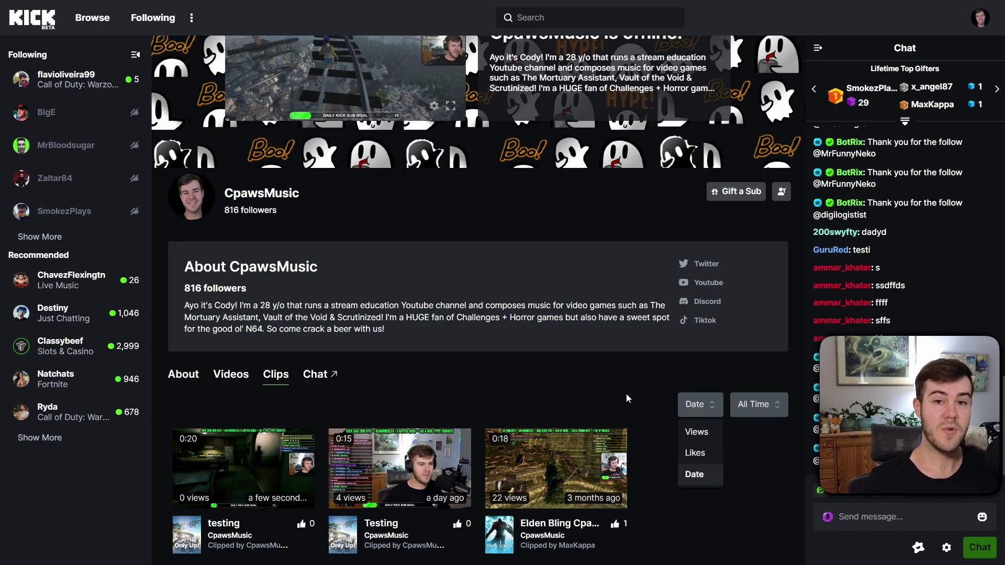
click(766, 411)
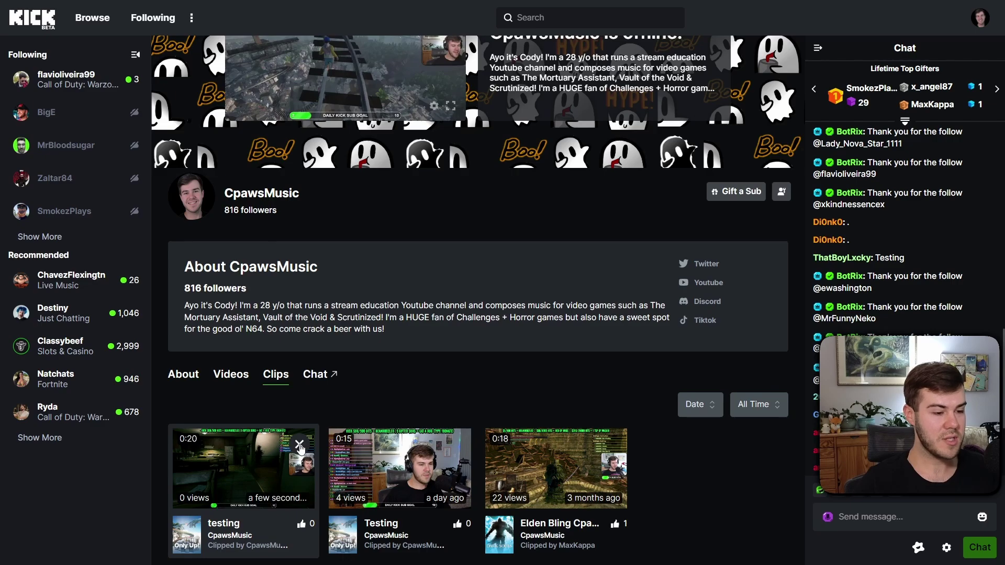
Delete the 'testing' clip, reload the page with F5, and reopen the Clips list
click(299, 445)
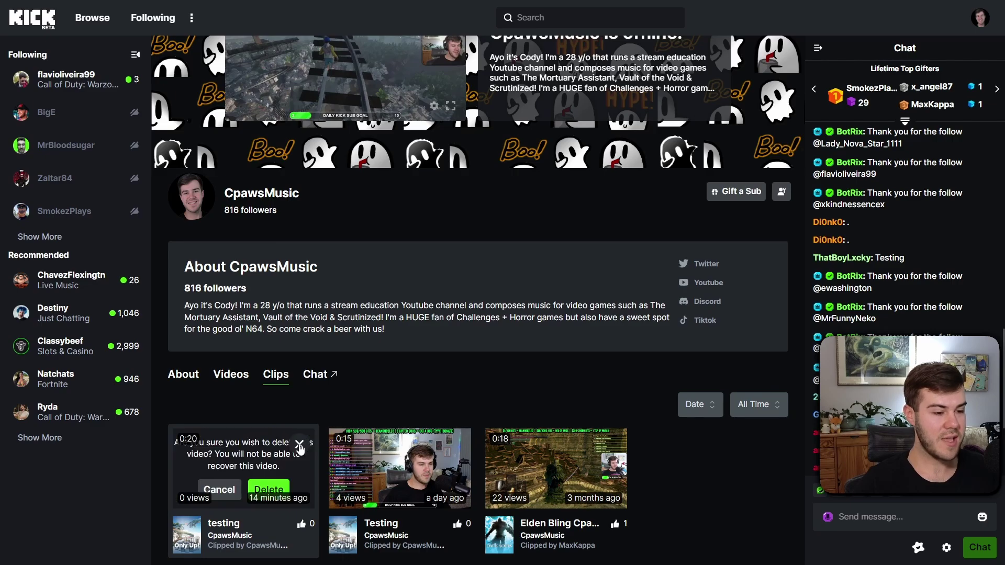
click(276, 490)
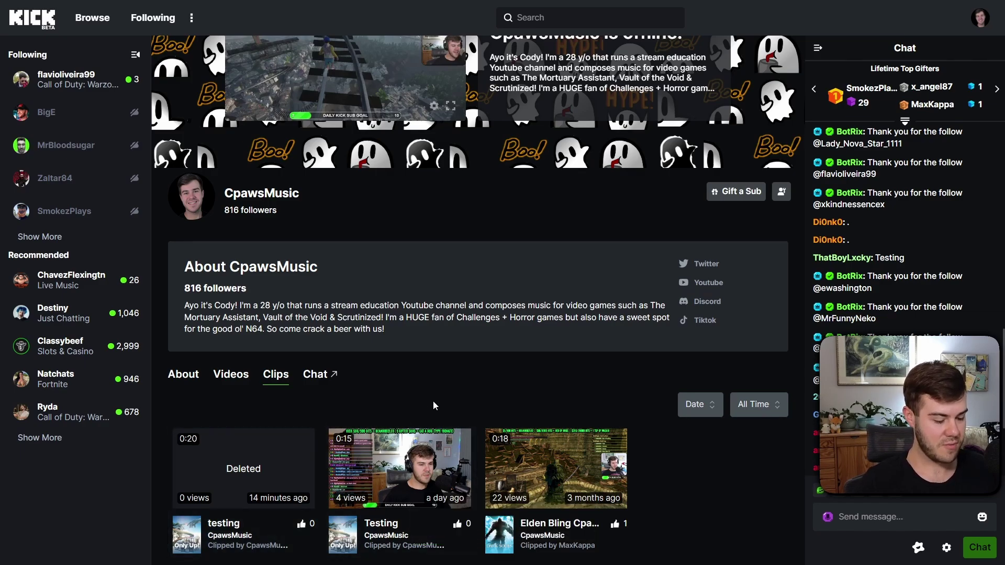
key(F5)
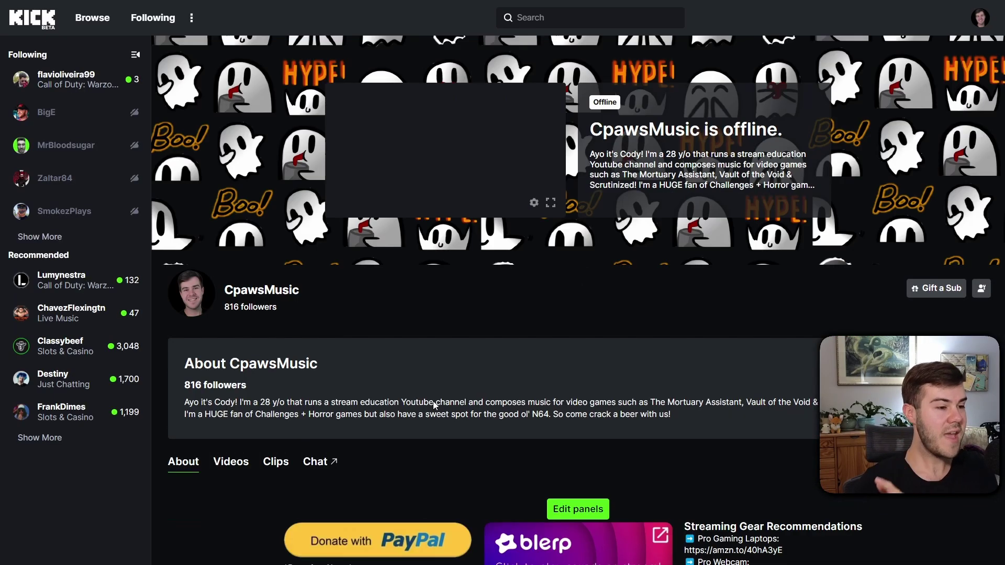
click(276, 461)
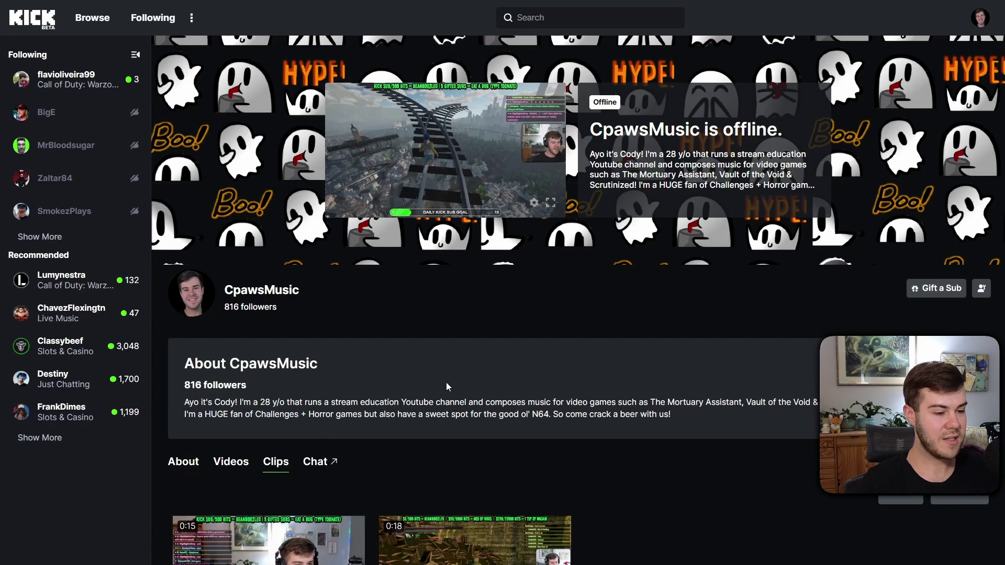
scroll(273, 373, down, 2)
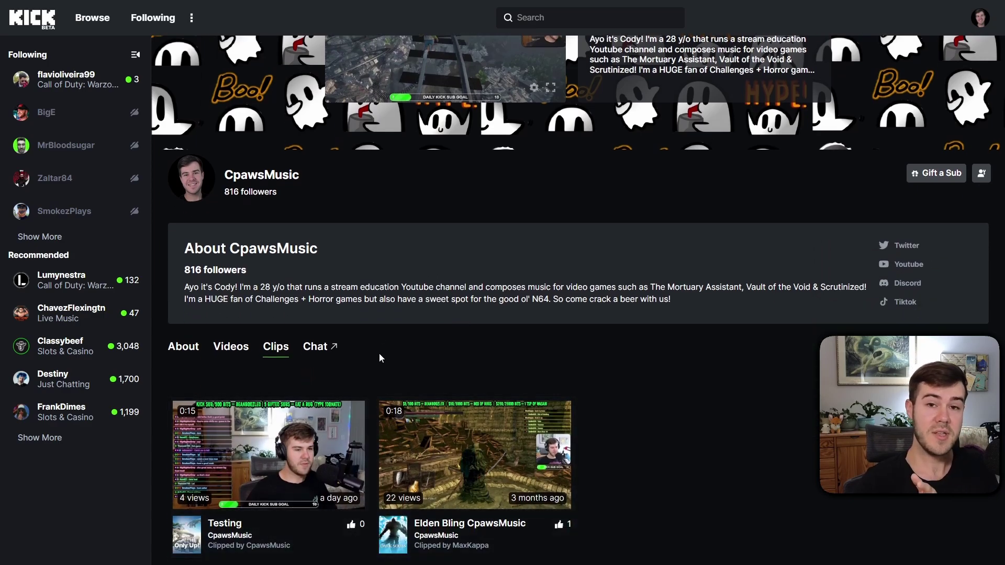